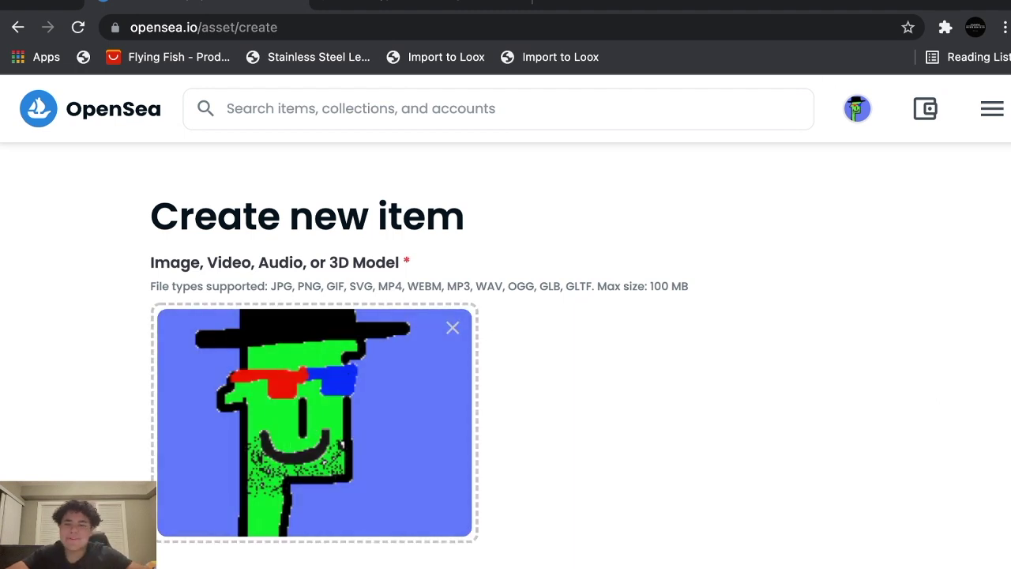
pyautogui.scroll(-3, 505, 356)
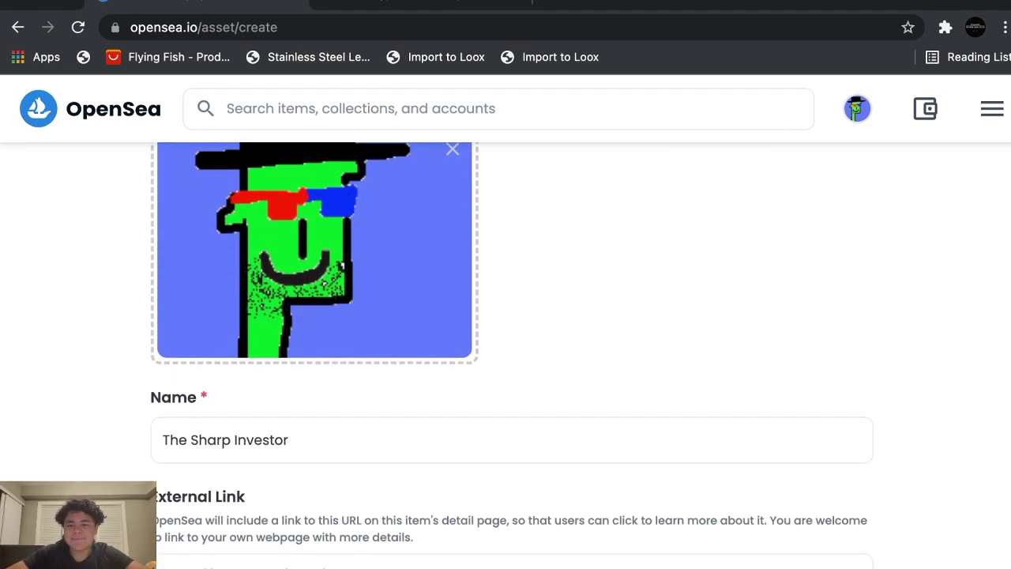
pyautogui.moveTo(163, 440); pyautogui.dragTo(289, 440)
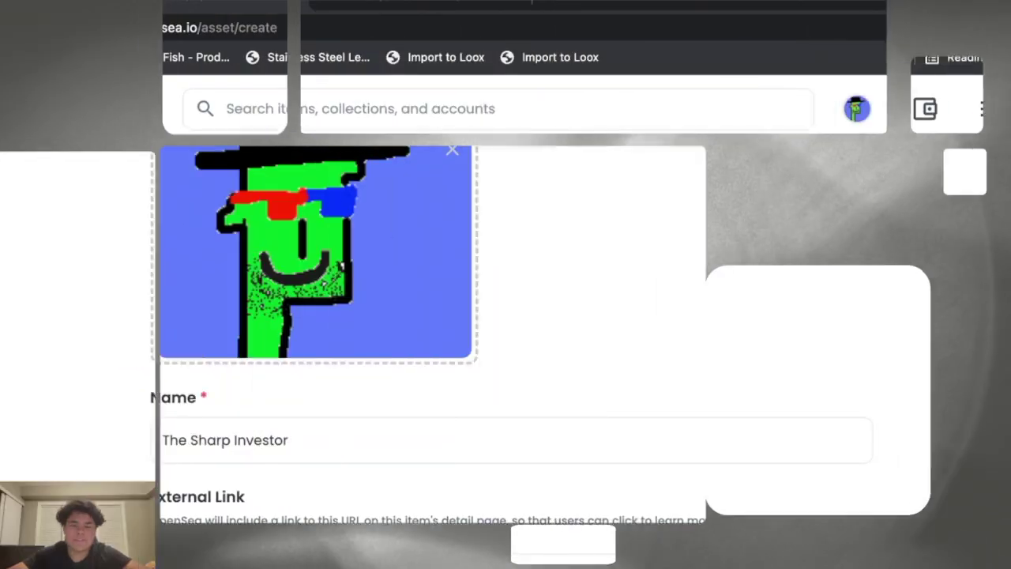
pyautogui.scroll(-3, 506, 356)
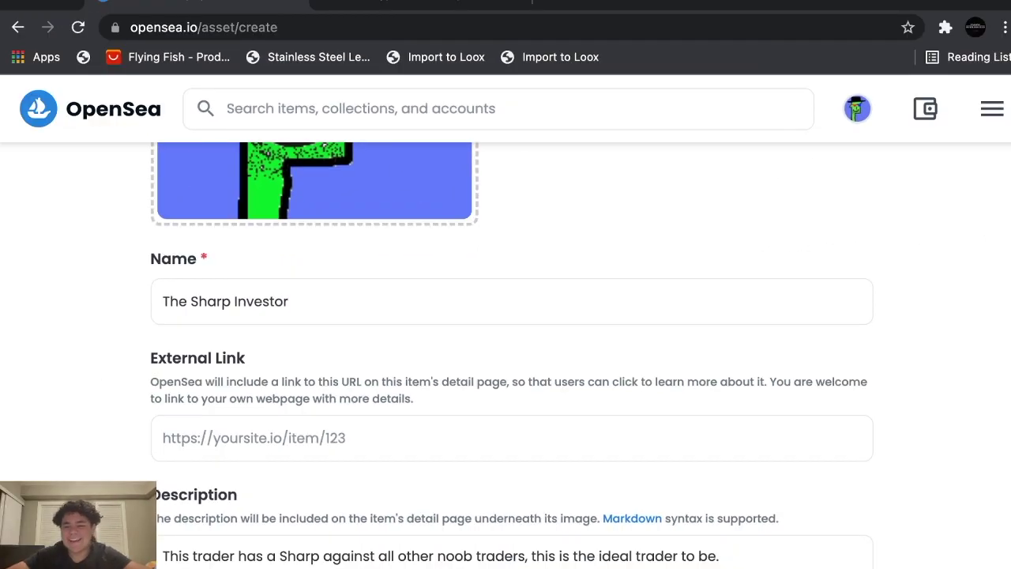
pyautogui.scroll(-5, 506, 356)
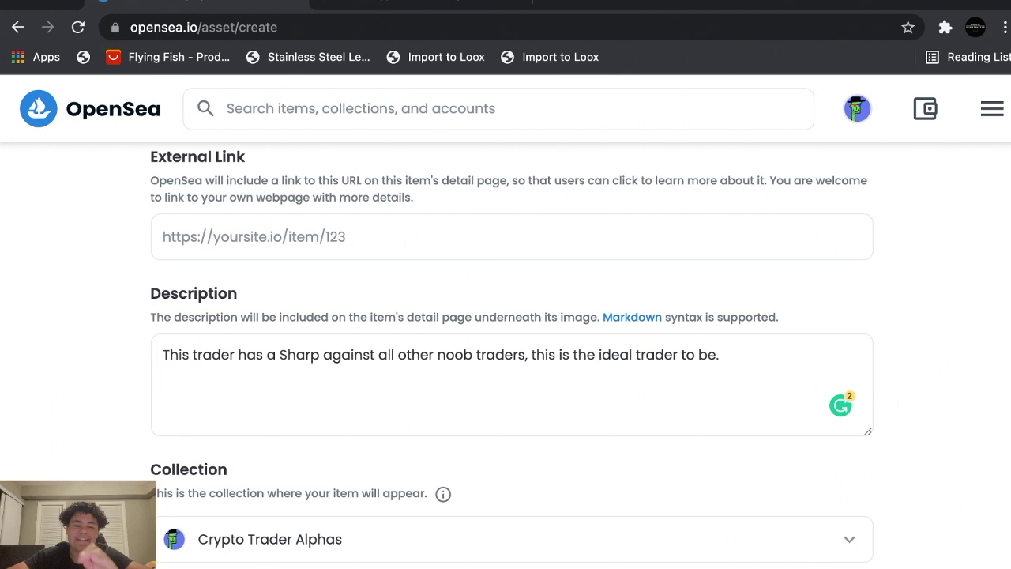
pyautogui.scroll(-1, 505, 355)
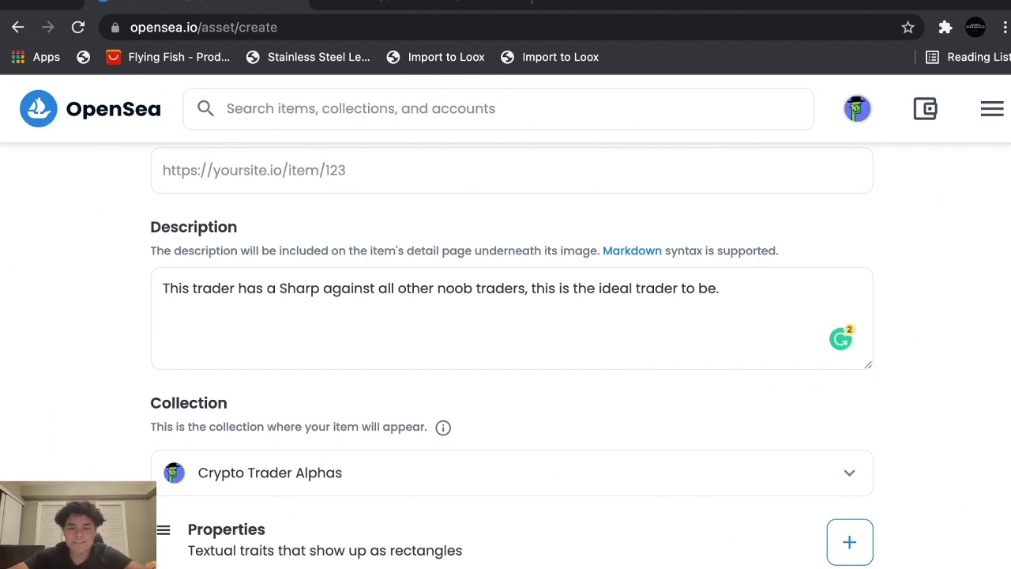
pyautogui.click(327, 472)
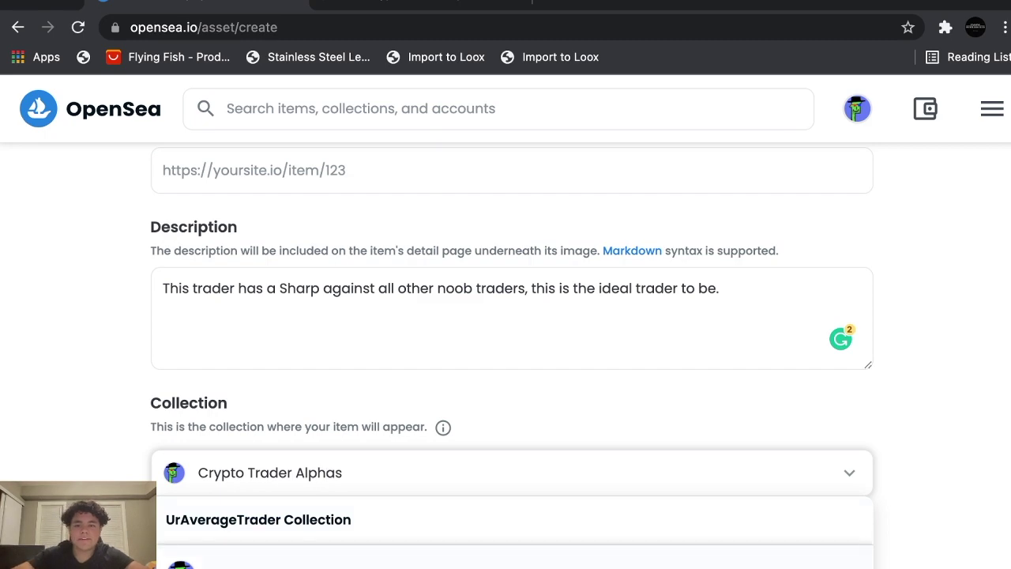
pyautogui.press('Escape')
pyautogui.scroll(-1, 506, 355)
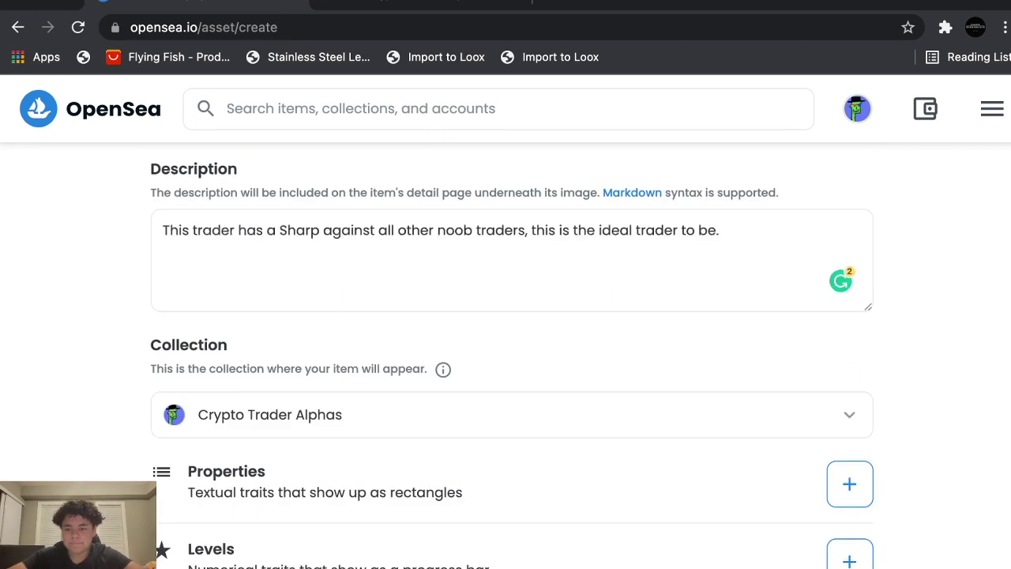
pyautogui.scroll(-10, 506, 356)
pyautogui.scroll(-2, 505, 356)
pyautogui.scroll(-2, 506, 356)
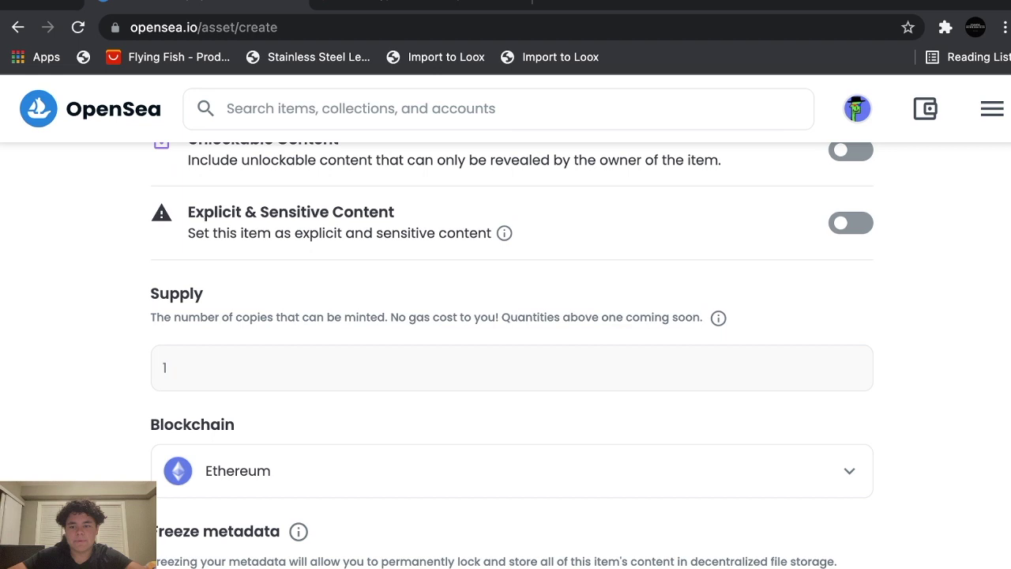
# Step: Switch the new item's blockchain from Ethereum to Polygon, keeping supply at 1
pyautogui.click(513, 470)
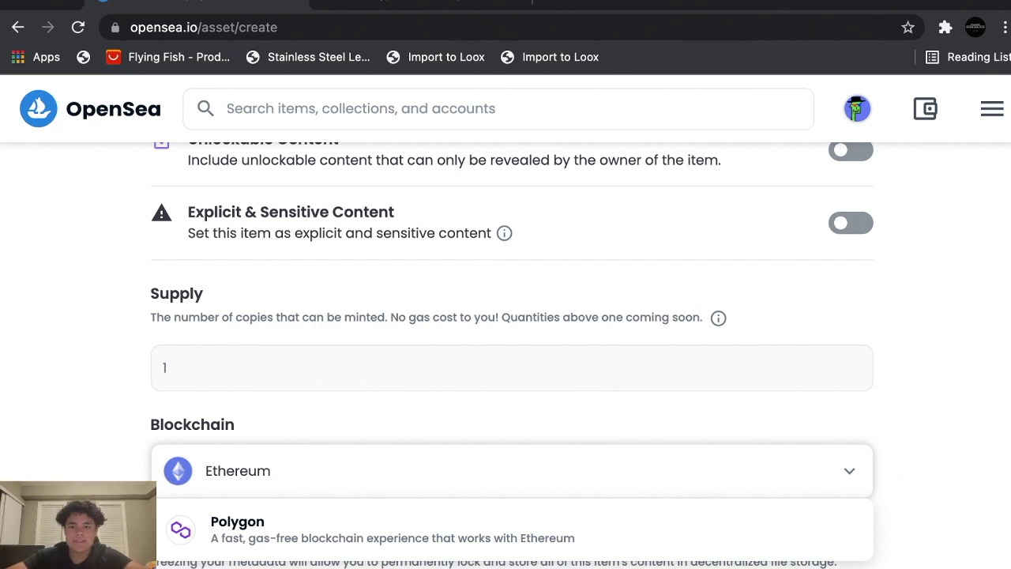
pyautogui.press('Escape')
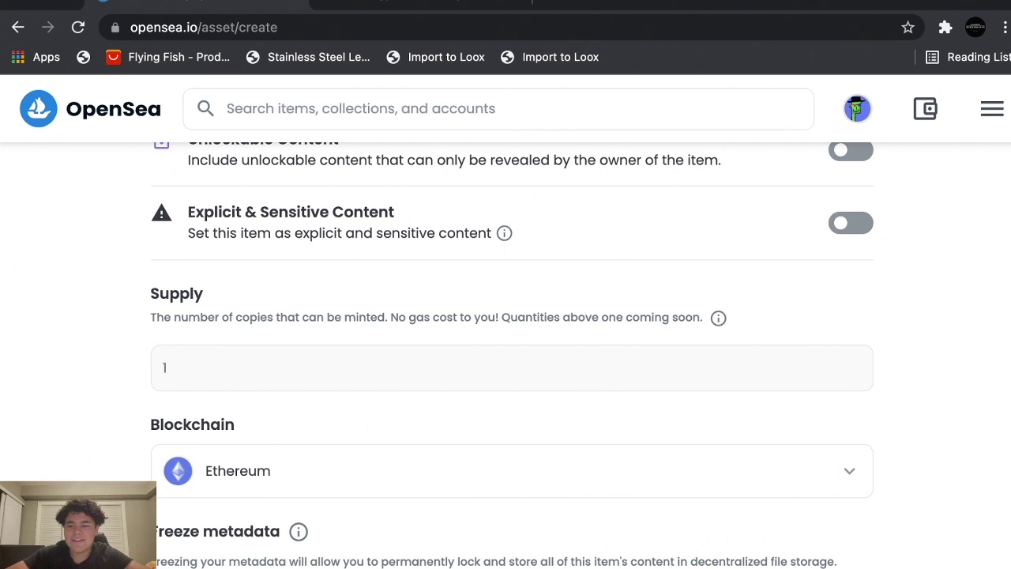
pyautogui.click(849, 471)
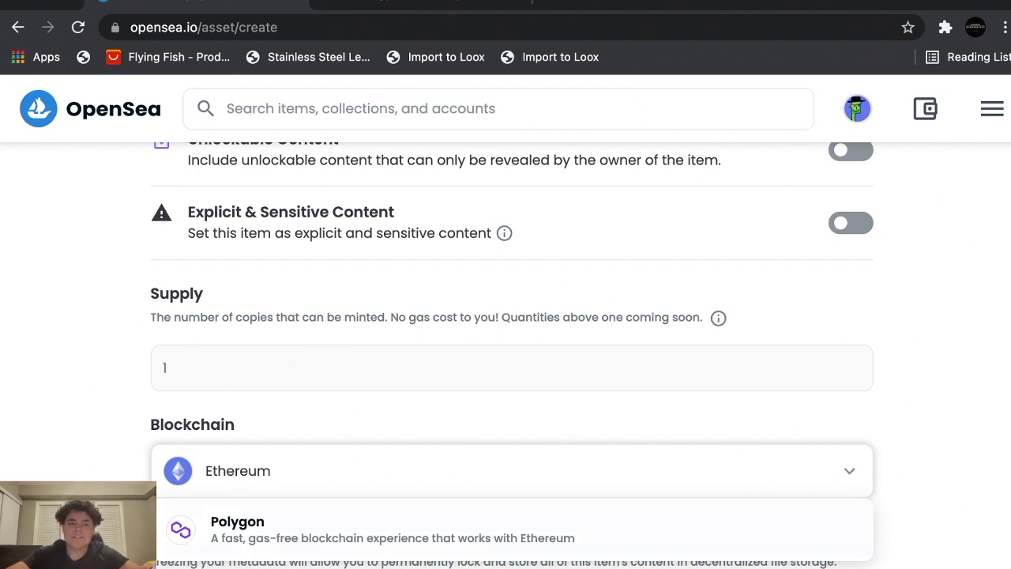
pyautogui.click(237, 528)
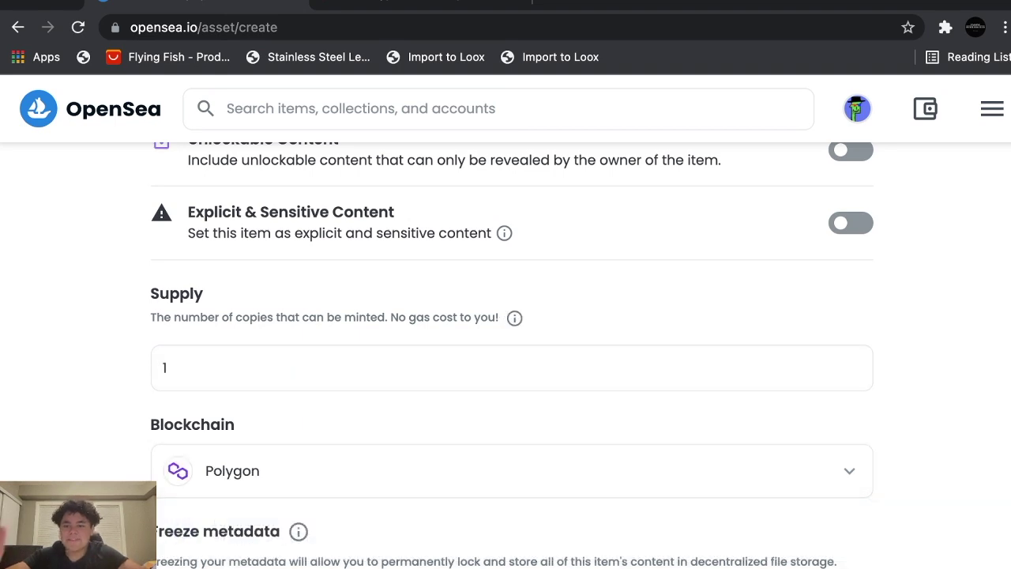
# Step: Review The Sharp Investor's creation form for the Crypto Trader Alphas collection
pyautogui.scroll(-3, 506, 356)
pyautogui.scroll(1, 506, 356)
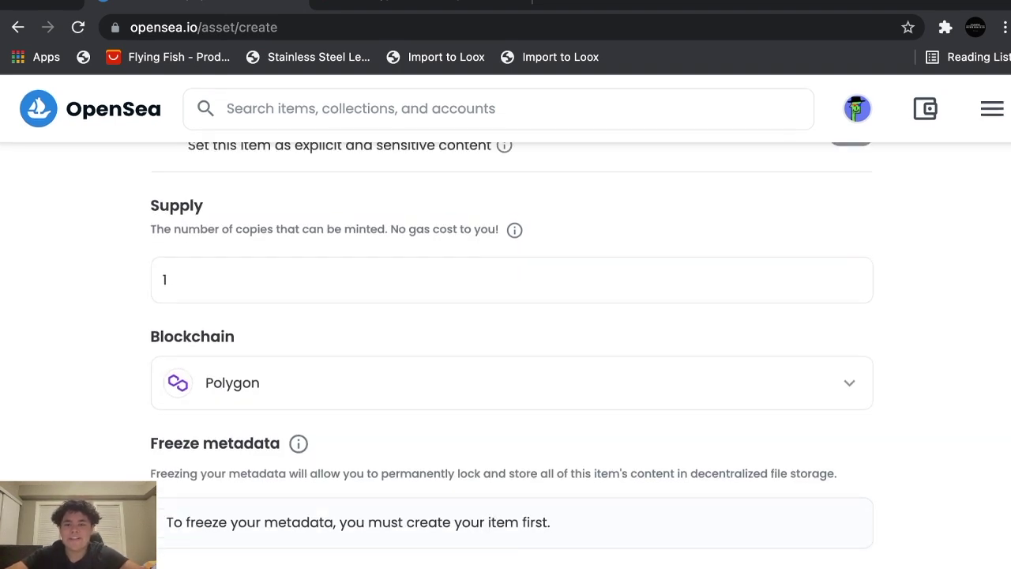
pyautogui.scroll(4, 505, 356)
pyautogui.scroll(5, 506, 355)
pyautogui.scroll(5, 506, 356)
pyautogui.scroll(1, 316, 411)
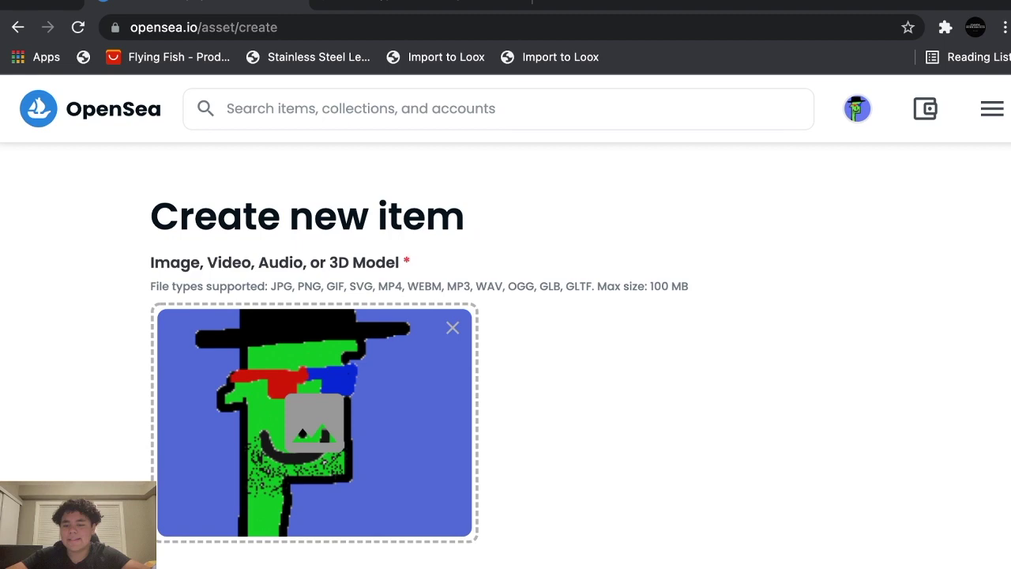
pyautogui.scroll(-2, 316, 356)
pyautogui.scroll(-3, 316, 355)
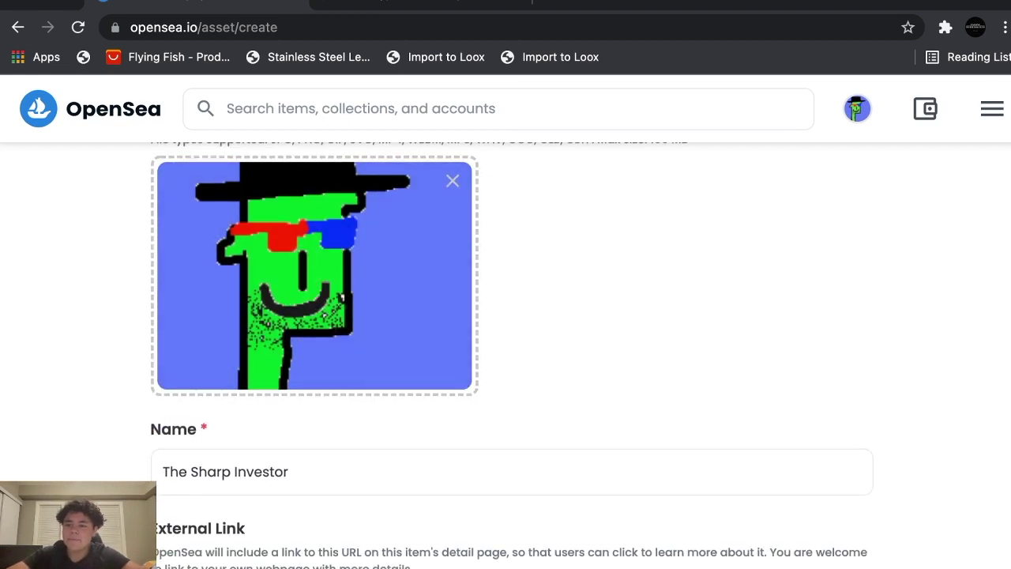
pyautogui.scroll(-3, 316, 356)
pyautogui.scroll(-10, 324, 184)
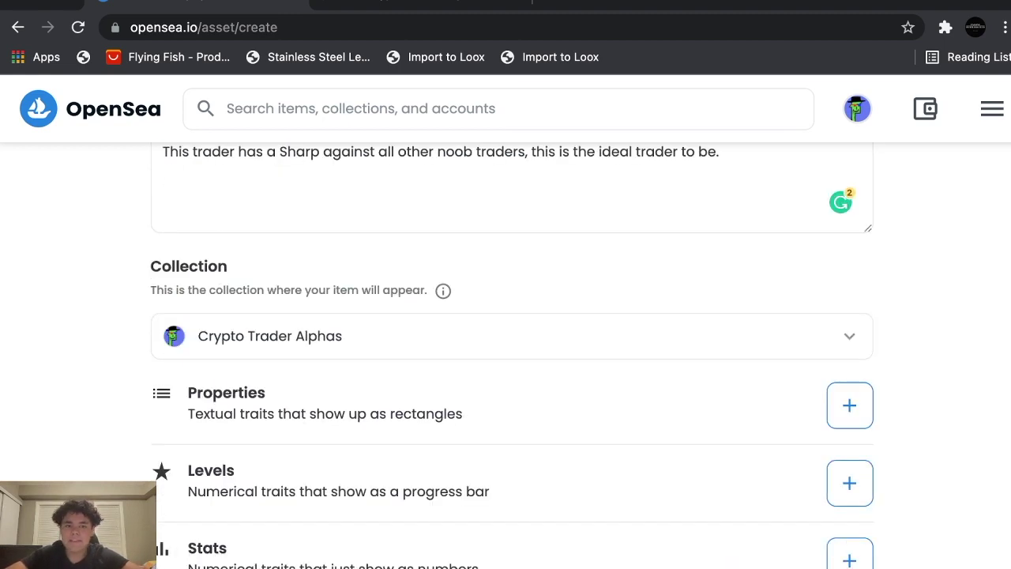
pyautogui.scroll(-5, 506, 356)
pyautogui.scroll(-5, 506, 356)
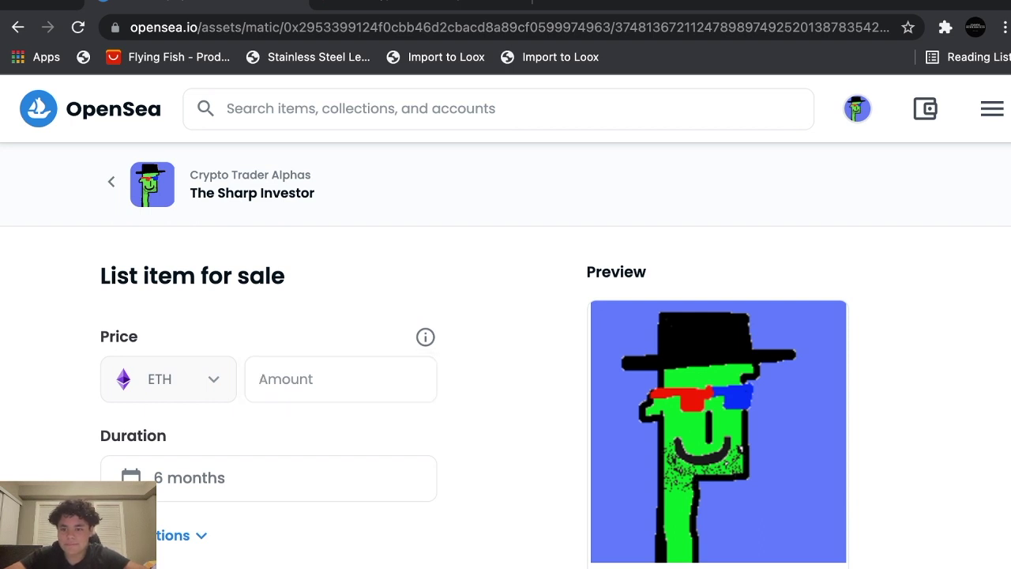
# Step: Enter 0.015 ETH as The Sharp Investor's sale price and check the fees
pyautogui.click(288, 388)
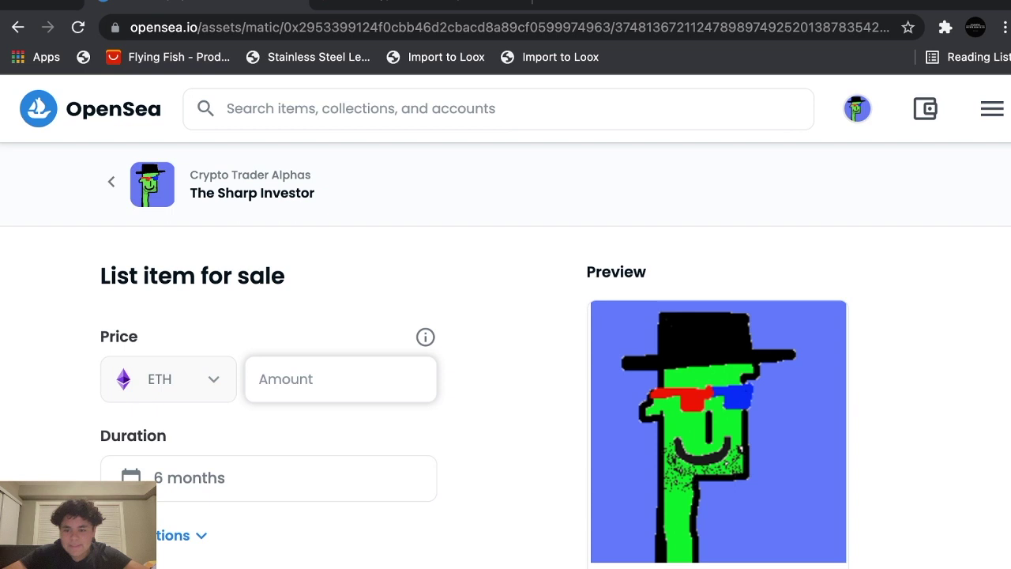
pyautogui.write('.02')
pyautogui.press('BackSpace')
pyautogui.write('15')
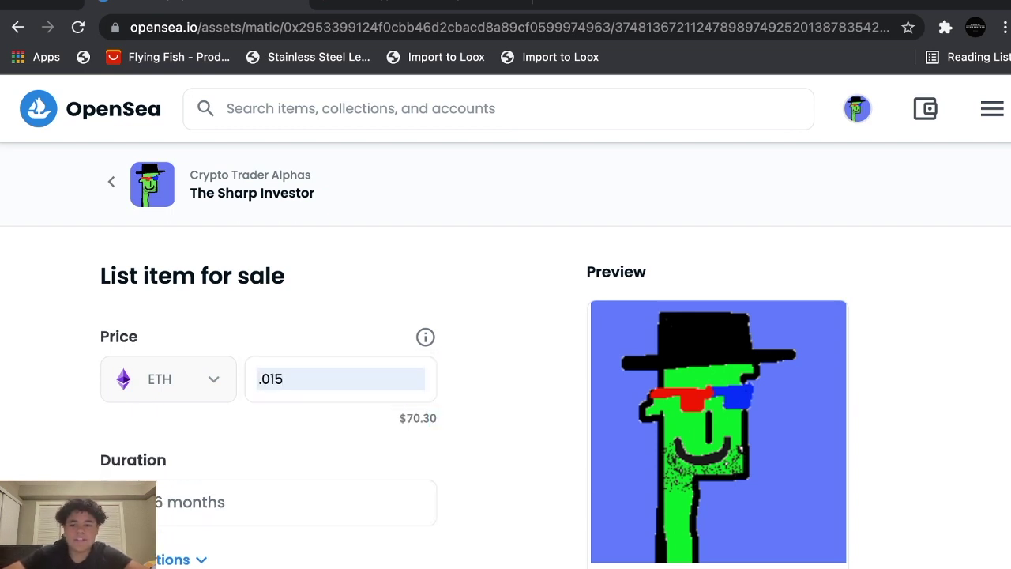
pyautogui.scroll(-3, 474, 395)
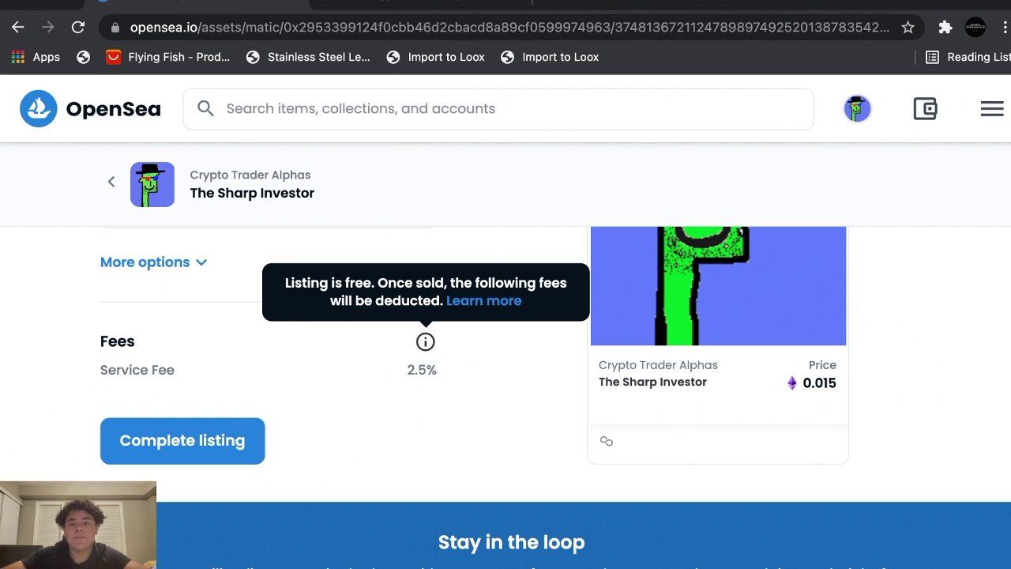
pyautogui.scroll(1, 554, 395)
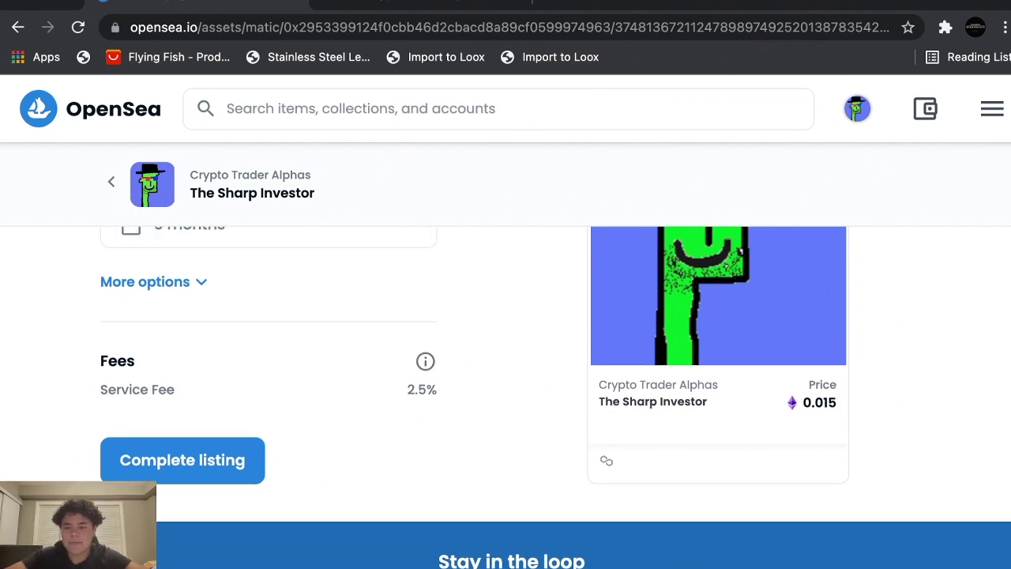
# Step: Complete the listing of The Sharp Investor at 0.015 ETH
pyautogui.click(182, 460)
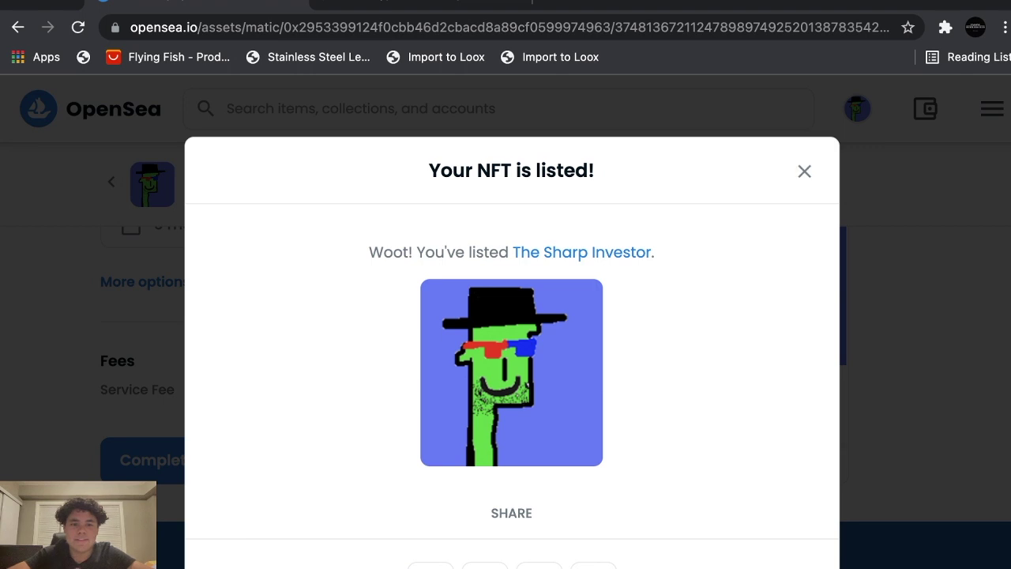
# Step: Close the 'Your NFT is listed!' dialog and highlight the 0.015 ETH price on the asset page
pyautogui.click(804, 170)
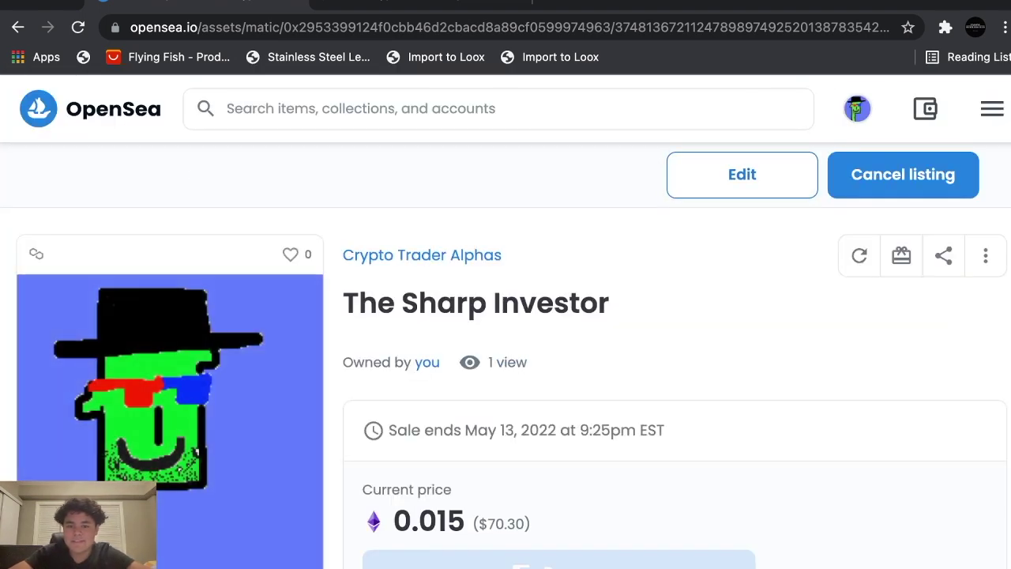
pyautogui.scroll(-2, 672, 355)
pyautogui.doubleClick(429, 354)
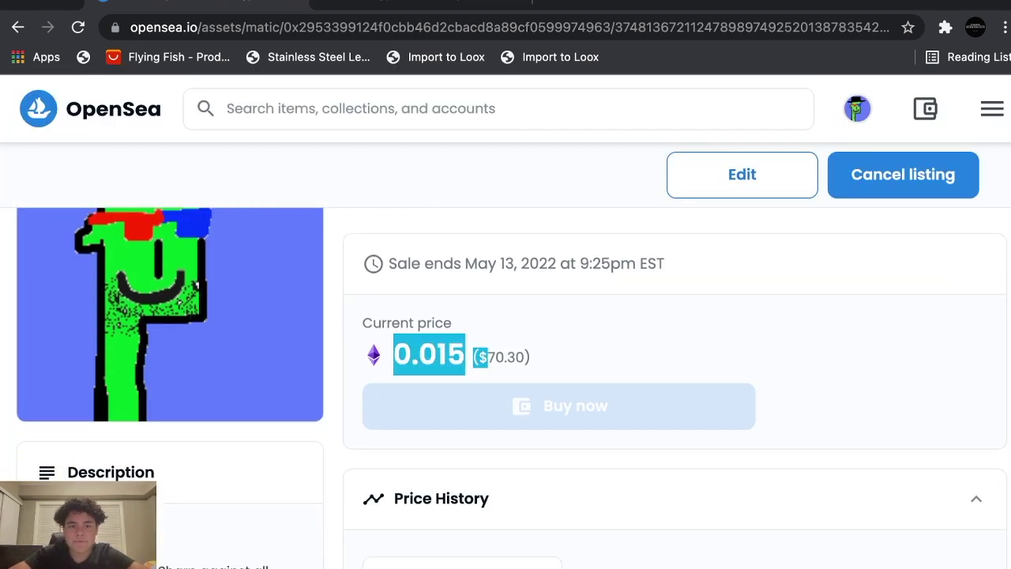
pyautogui.click(553, 405)
pyautogui.scroll(-4, 672, 356)
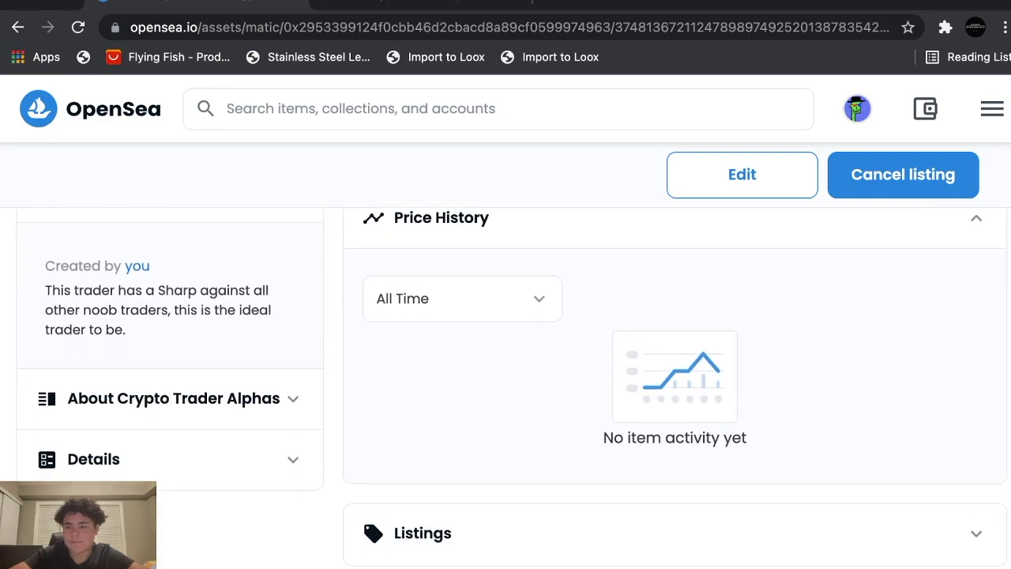
pyautogui.scroll(-3, 672, 355)
pyautogui.scroll(-10, 506, 356)
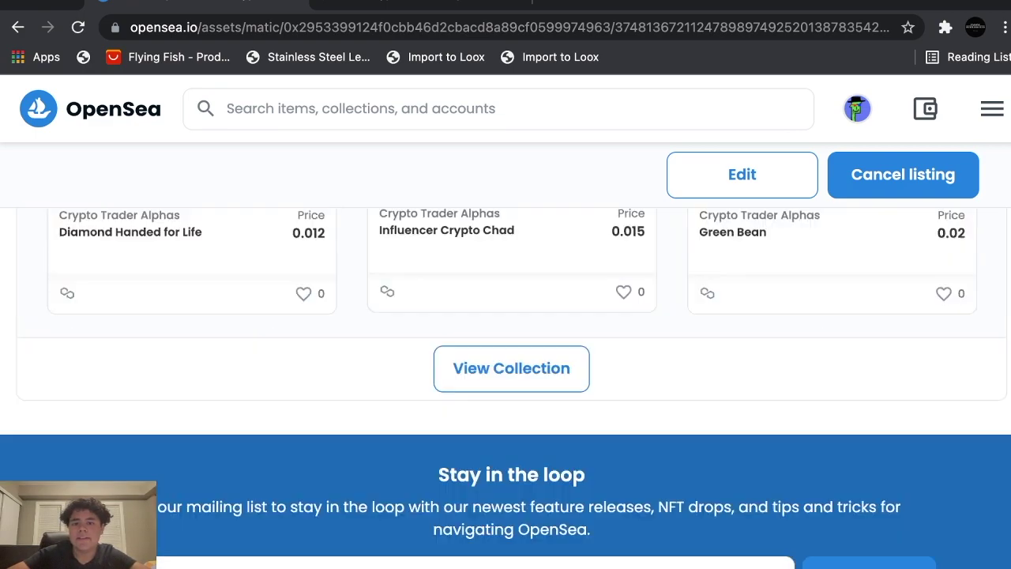
pyautogui.scroll(2, 506, 356)
pyautogui.scroll(3, 505, 356)
pyautogui.scroll(10, 506, 355)
pyautogui.scroll(5, 505, 316)
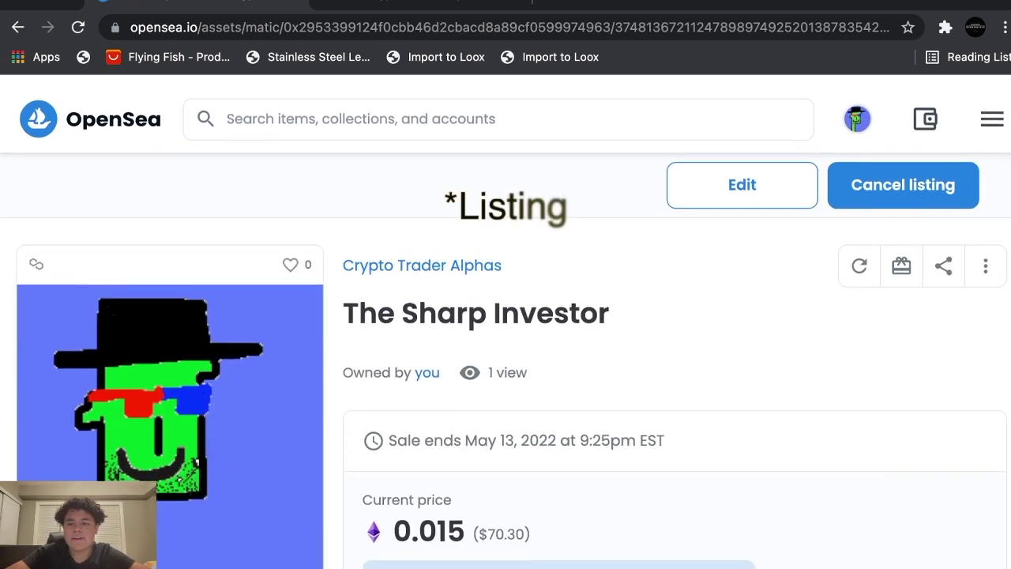
# Step: Follow the Crypto Trader Alphas link from the asset page to its collection page
pyautogui.click(371, 262)
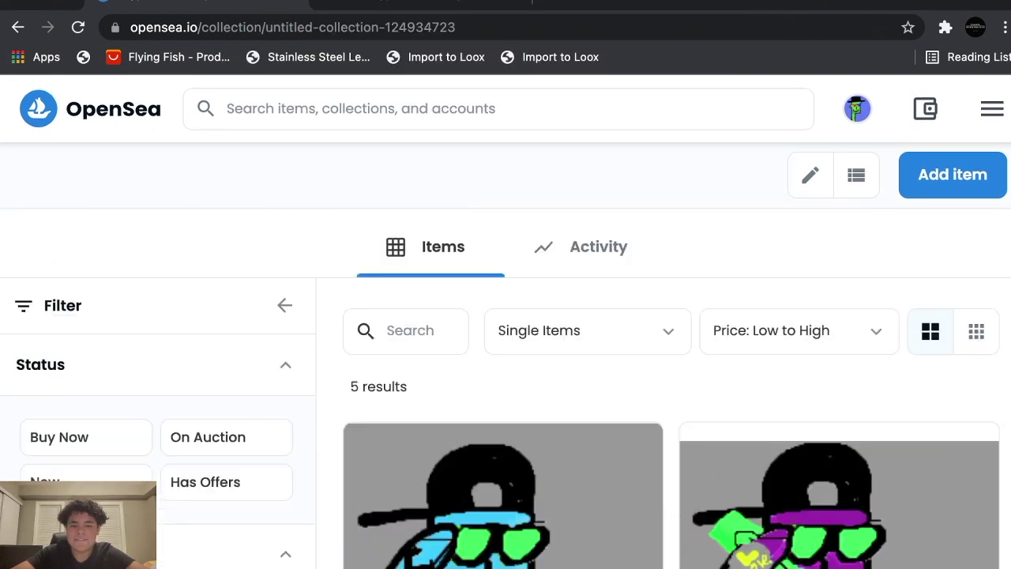
pyautogui.scroll(-1, 506, 316)
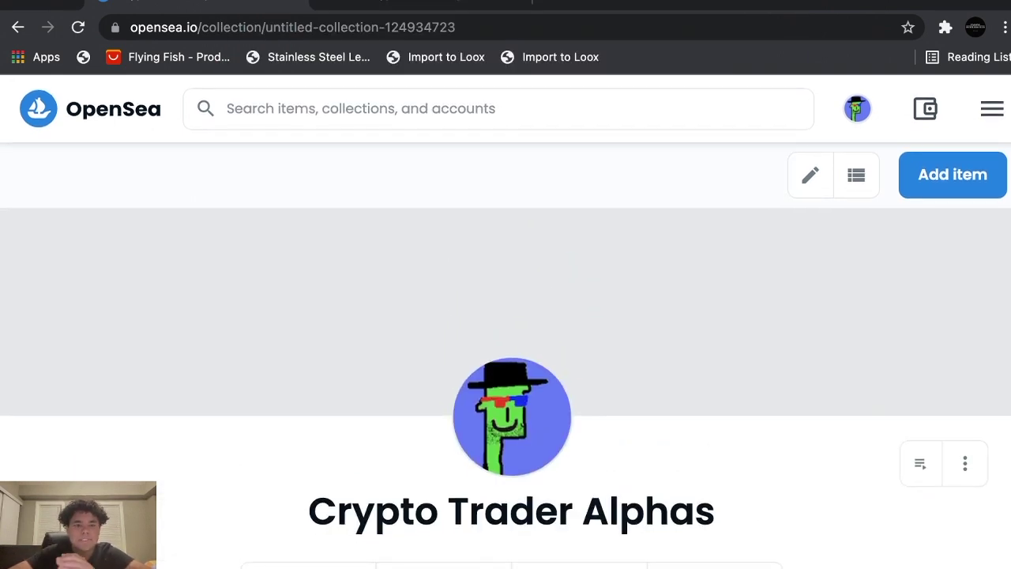